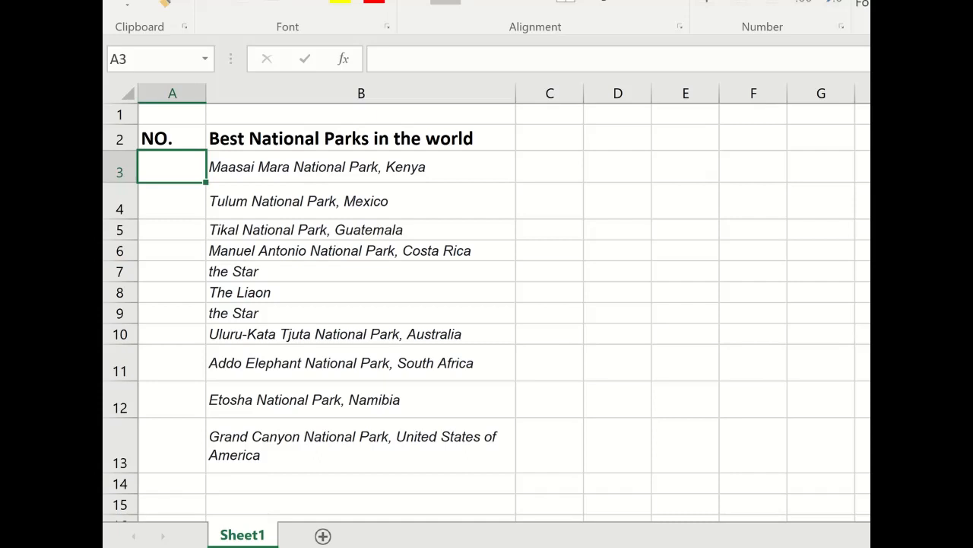
Number the first rows of the NO. column manually with 1 in A3, 2 in A4 and 3 in A6.
{"action": "key", "text": "F2"}
{"action": "type", "text": "1"}
{"action": "key", "text": "Return"}
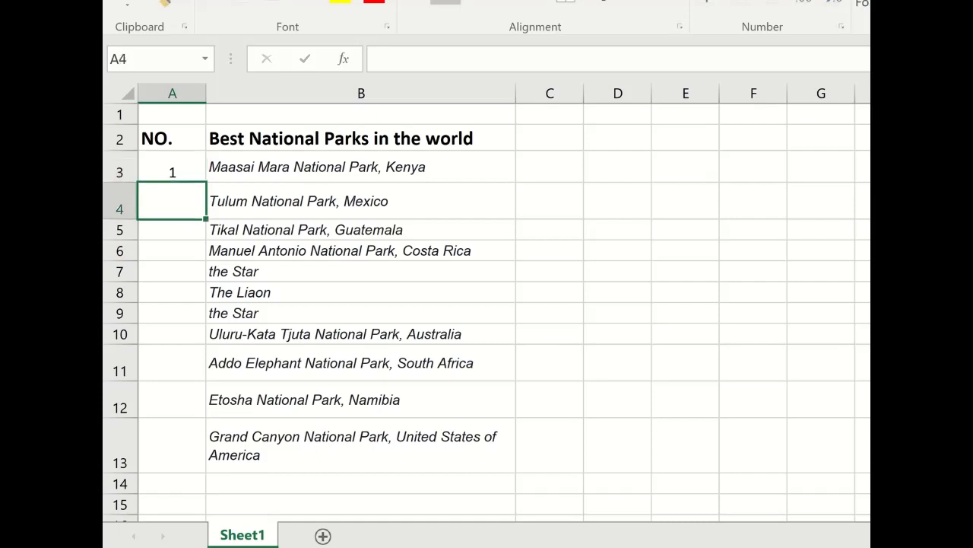
{"action": "type", "text": "2"}
{"action": "key", "text": "Return"}
{"action": "key", "text": "Return"}
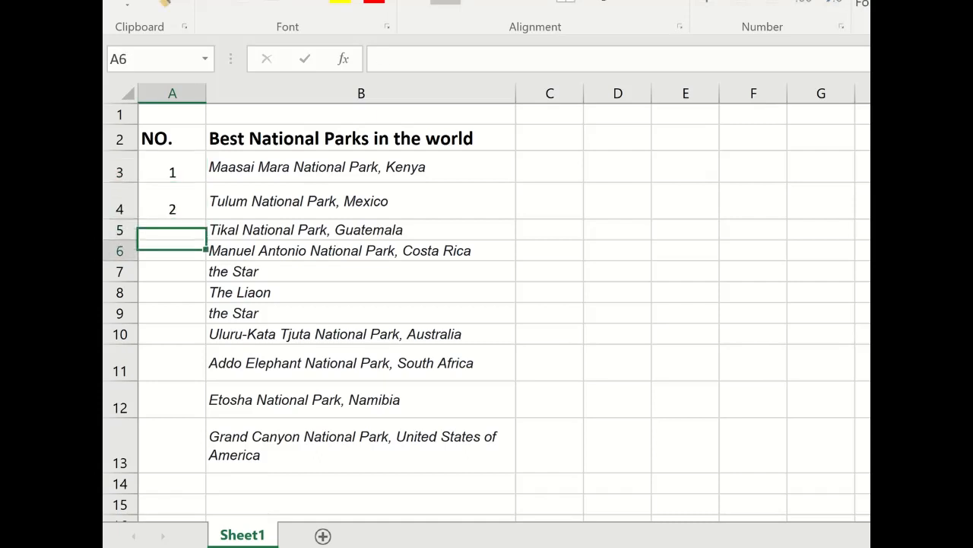
{"action": "type", "text": "3"}
{"action": "key", "text": "Return"}
{"action": "key", "text": "Up"}
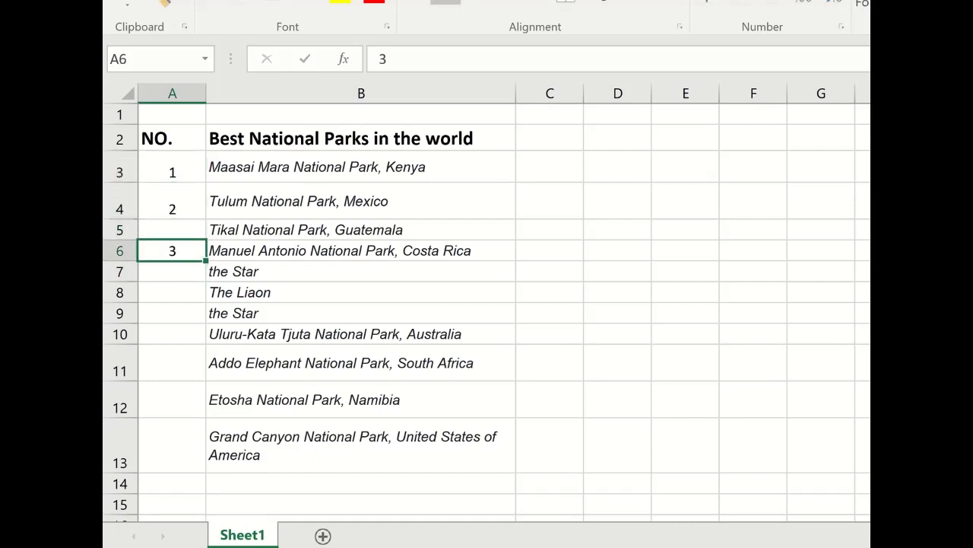
Continue the manual numbering with 4 in both A7 and A8, leaving A9 and A10 blank.
{"action": "key", "text": "Return"}
{"action": "key", "text": "F2"}
{"action": "type", "text": "4"}
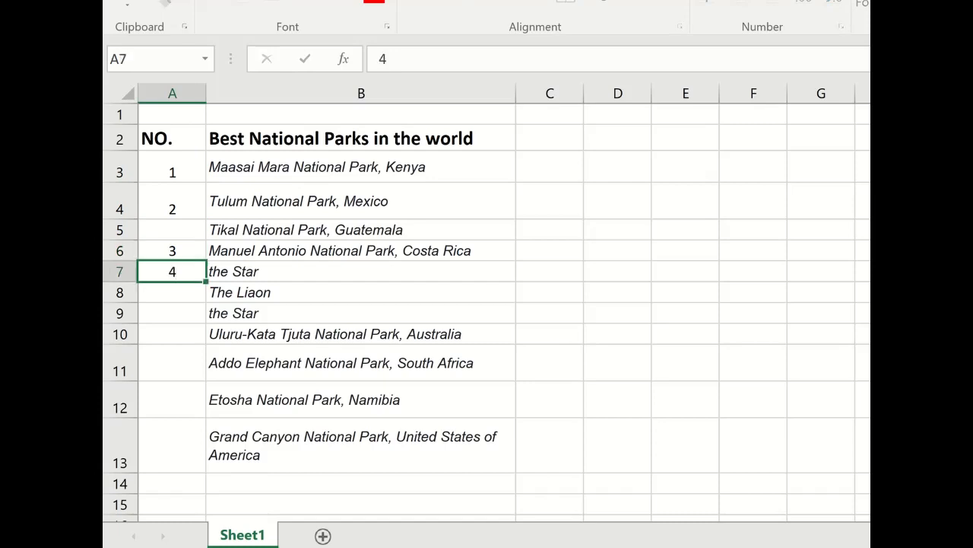
{"action": "key", "text": "Return"}
{"action": "type", "text": "4"}
{"action": "key", "text": "Return"}
{"action": "key", "text": "Return"}
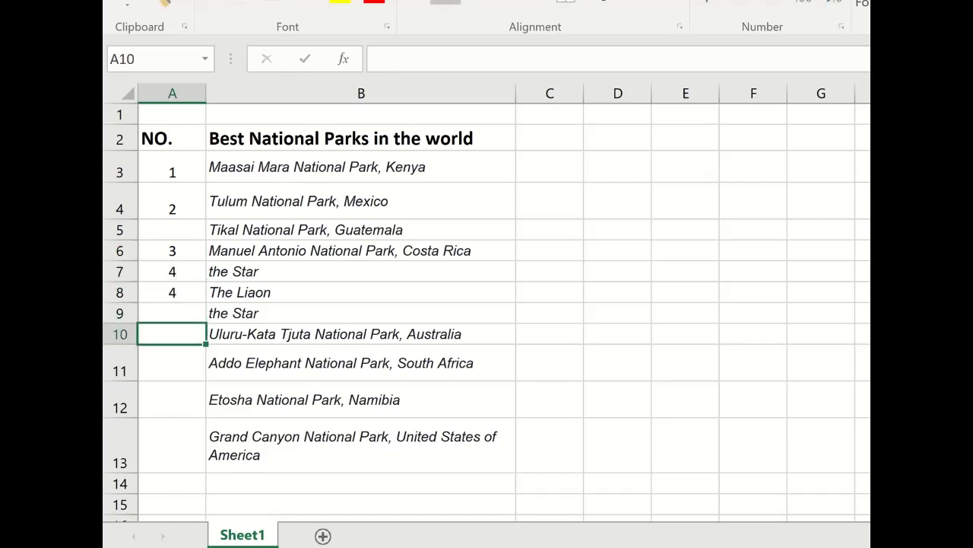
{"action": "type", "text": "45"}
{"action": "key", "text": "BackSpace"}
{"action": "key", "text": "BackSpace"}
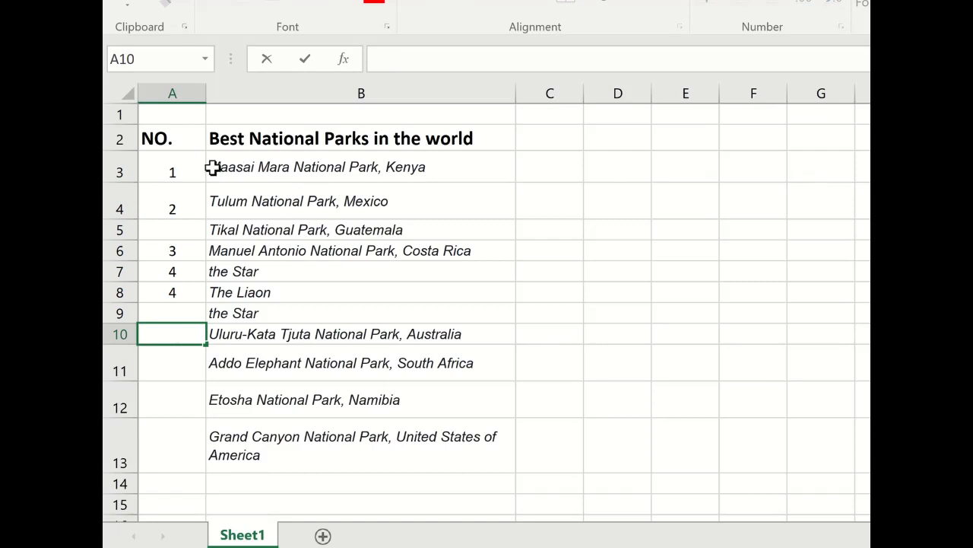
Clear the manually entered numbers from cells A3 through A8 in the NO. column.
{"action": "left_click", "coordinate": [172, 175]}
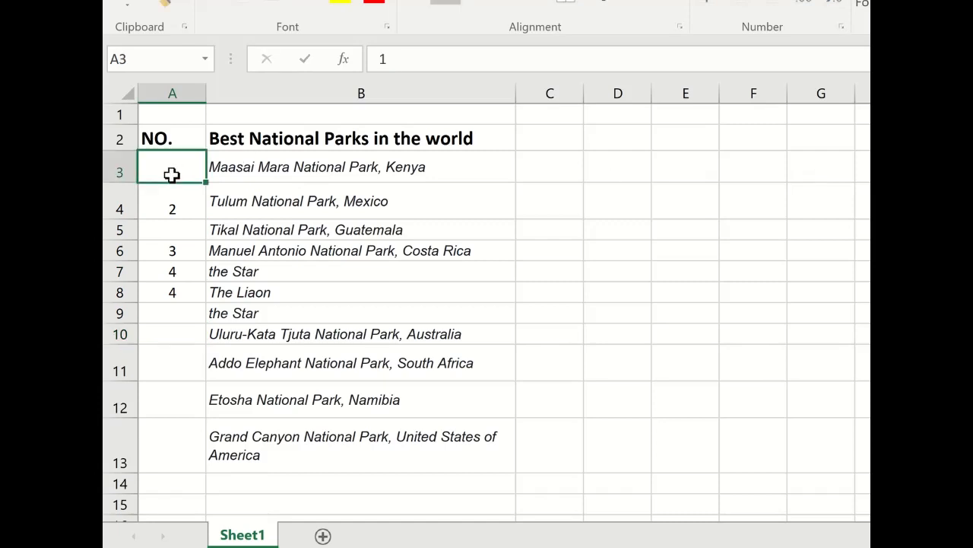
{"action": "left_click_drag", "start_coordinate": [183, 162], "coordinate": [169, 327]}
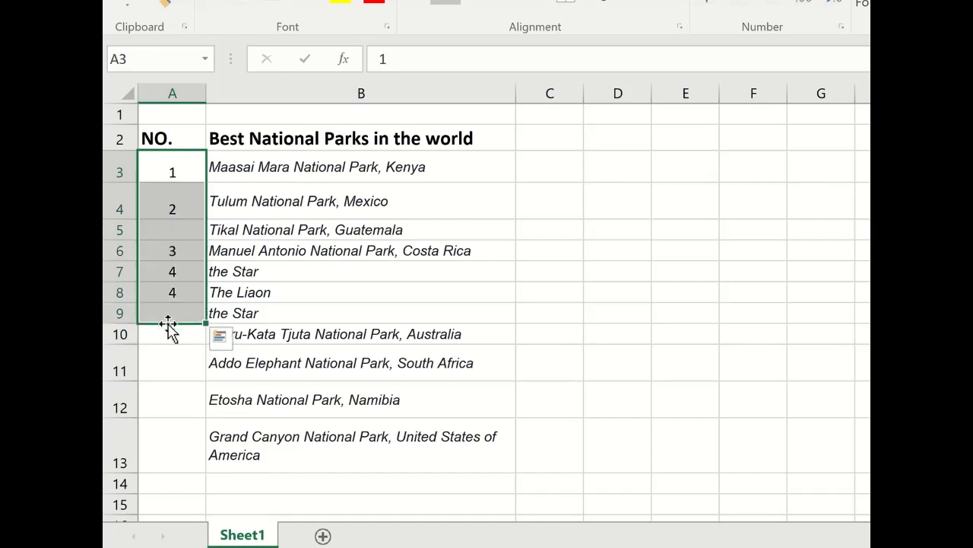
{"action": "key", "text": "F2"}
{"action": "key", "text": "BackSpace"}
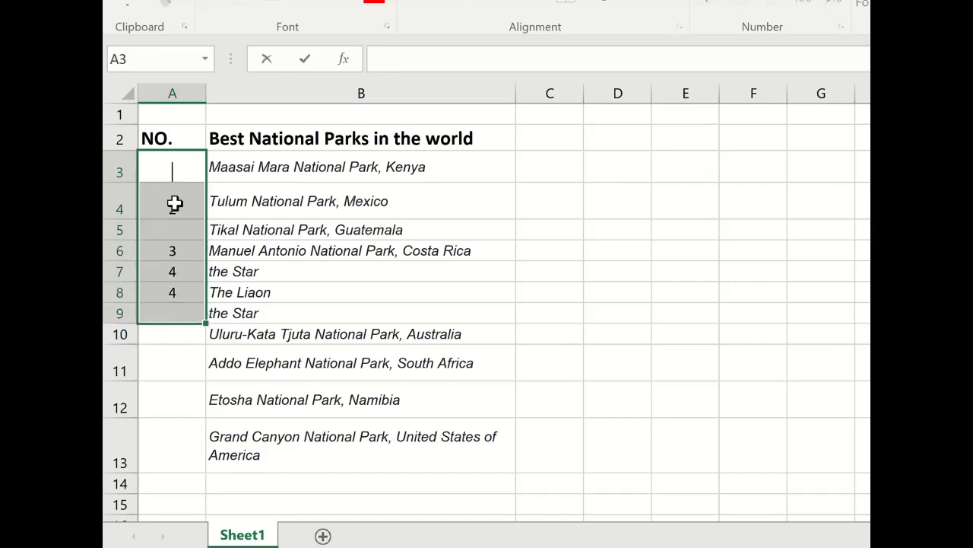
{"action": "left_click_drag", "start_coordinate": [175, 204], "coordinate": [174, 291]}
{"action": "key", "text": "Delete"}
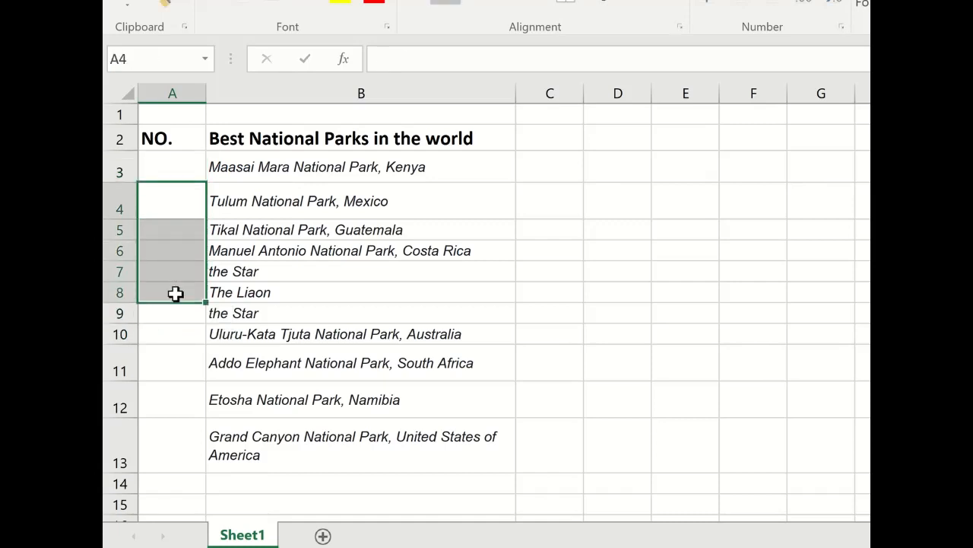
Enter the formula =ROW() in cell A3 using the ROW function without a reference.
{"action": "left_click", "coordinate": [175, 162]}
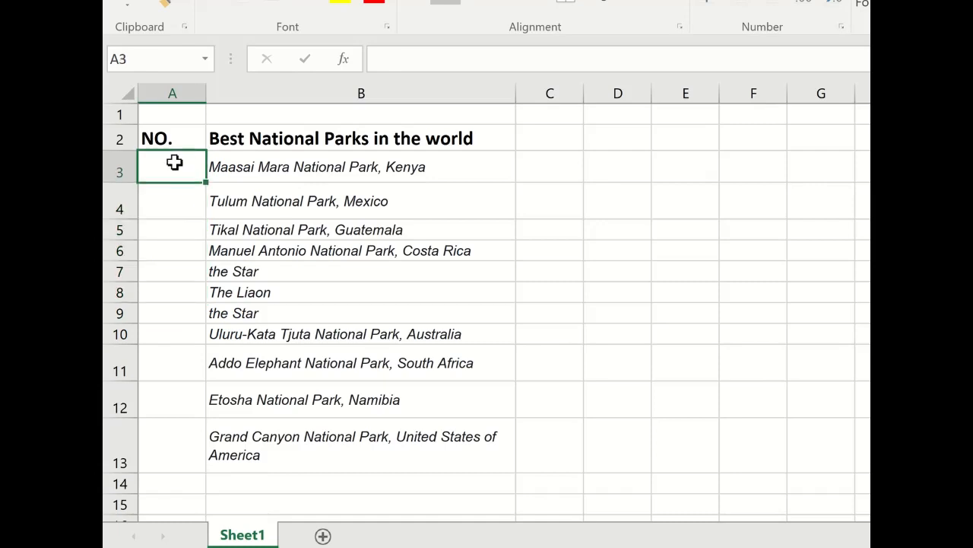
{"action": "type", "text": "="}
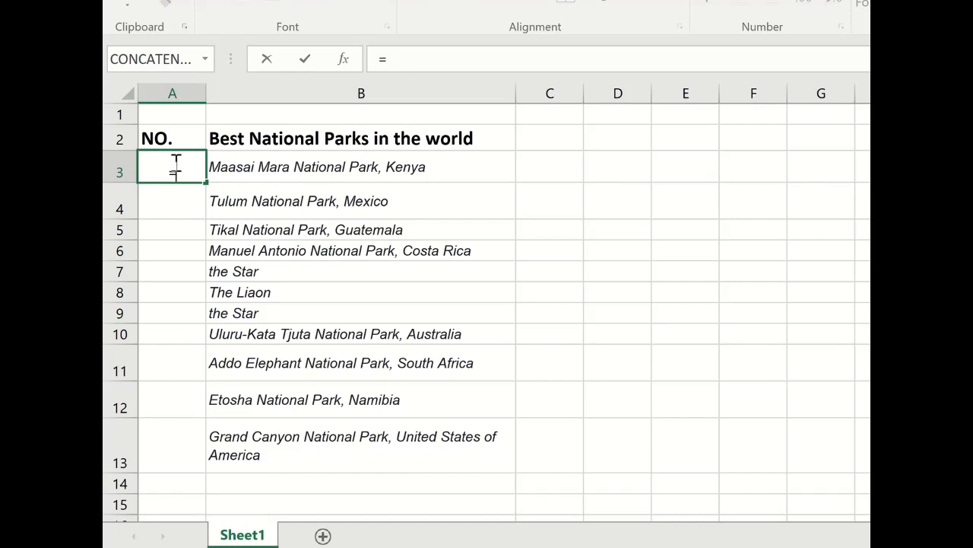
{"action": "type", "text": "ro"}
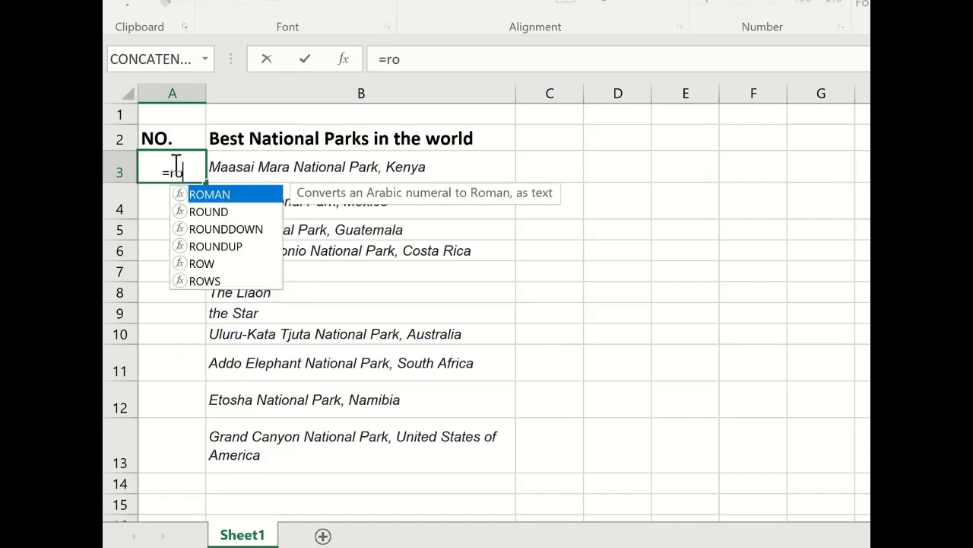
{"action": "left_click", "coordinate": [213, 259]}
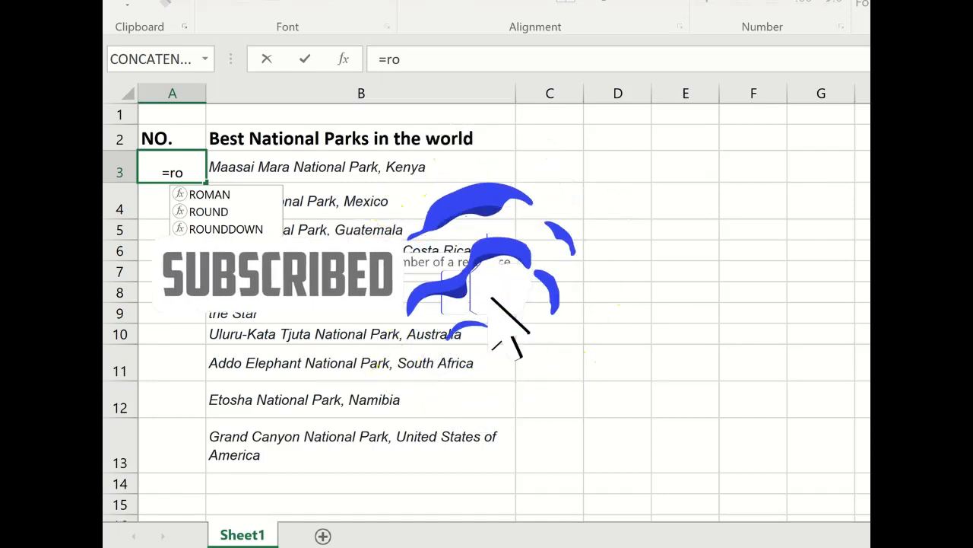
{"action": "double_click", "coordinate": [232, 264]}
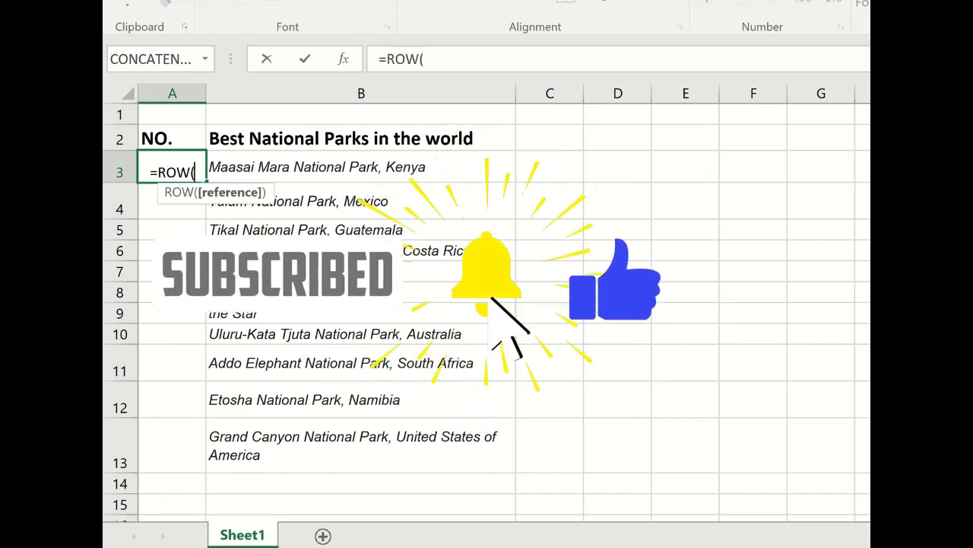
{"action": "type", "text": ")"}
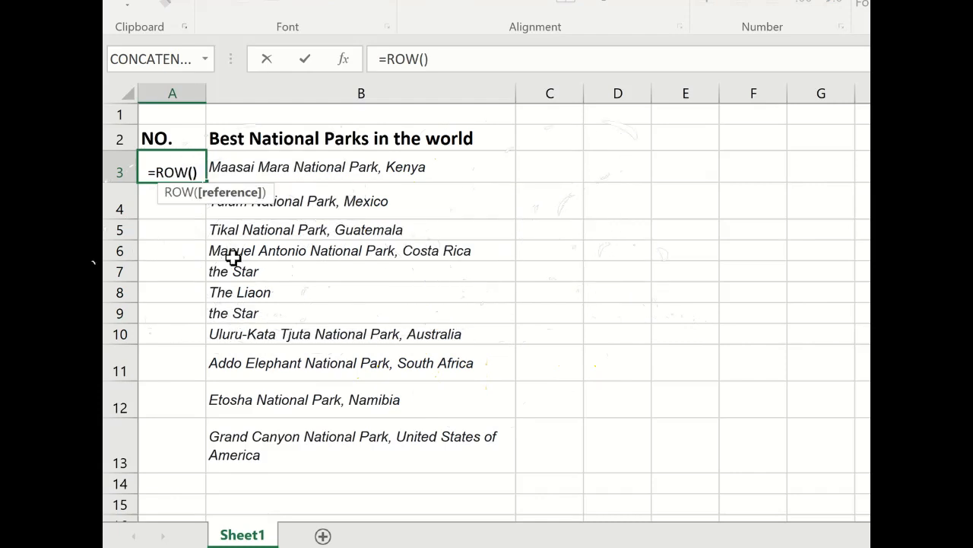
{"action": "key", "text": "Return"}
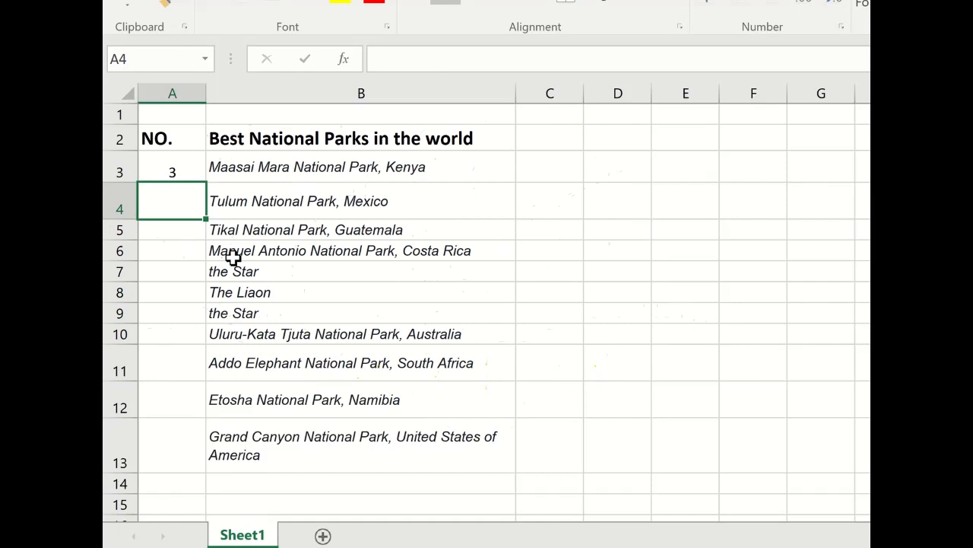
Copy the =ROW() formula from A3 down to A5 in the NO. column.
{"action": "left_click", "coordinate": [170, 169]}
{"action": "left_click", "coordinate": [111, 164]}
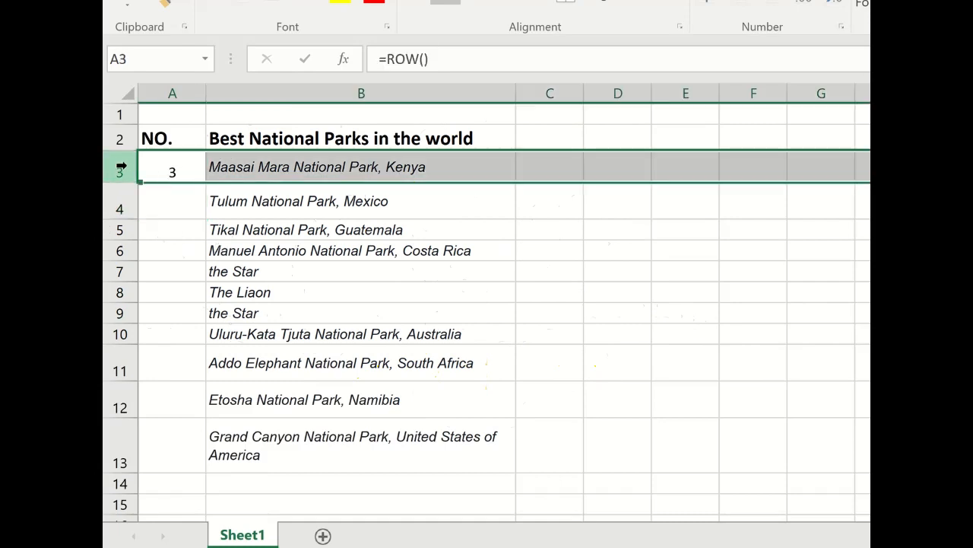
{"action": "left_click", "coordinate": [168, 169]}
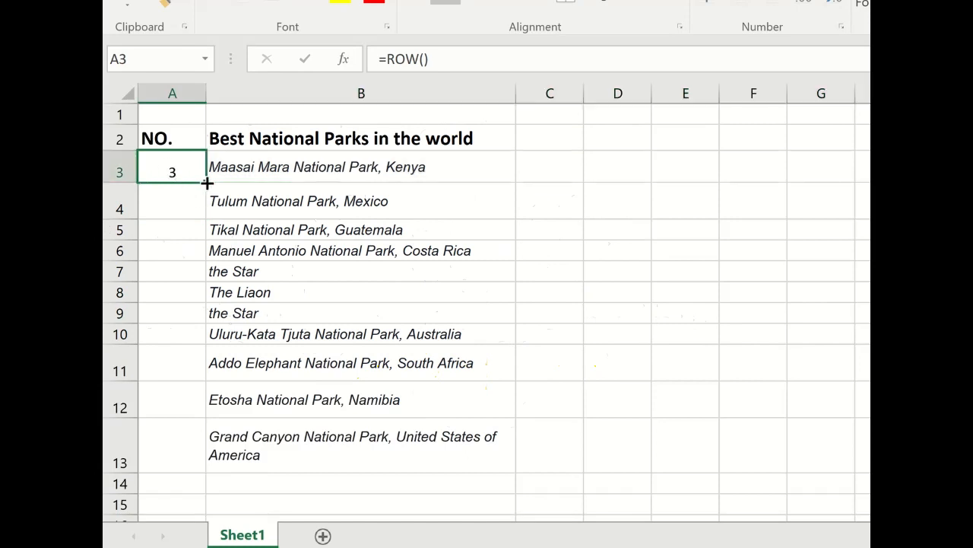
{"action": "left_click_drag", "start_coordinate": [207, 183], "coordinate": [193, 244]}
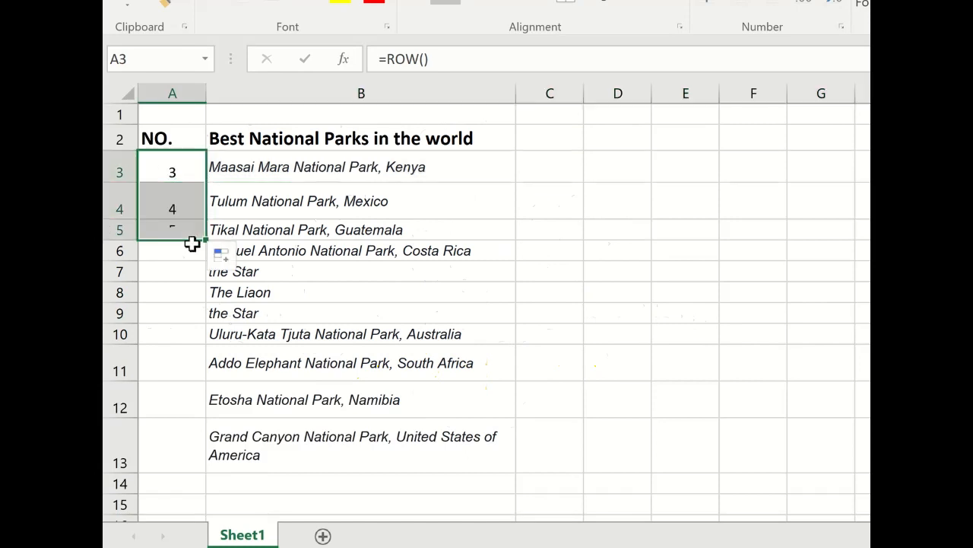
{"action": "left_click", "coordinate": [193, 293]}
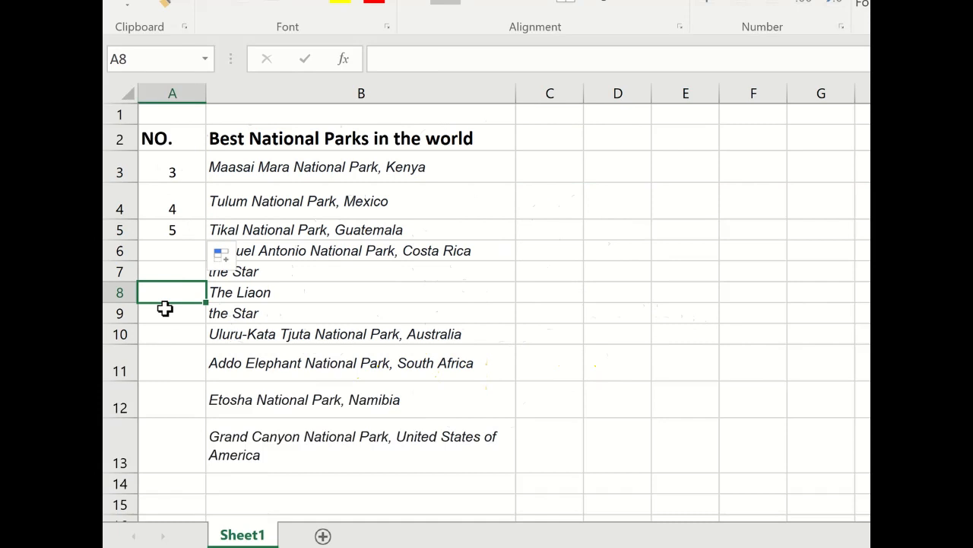
Extend the formula in A3 to =ROW()-ROW(A2), subtracting the row number of the NO. header cell.
{"action": "left_click", "coordinate": [178, 170]}
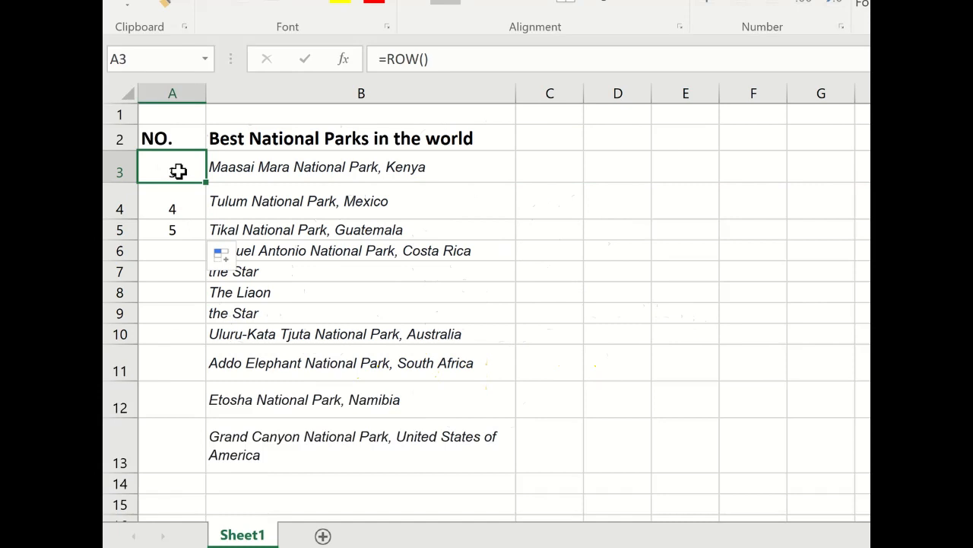
{"action": "double_click", "coordinate": [178, 171]}
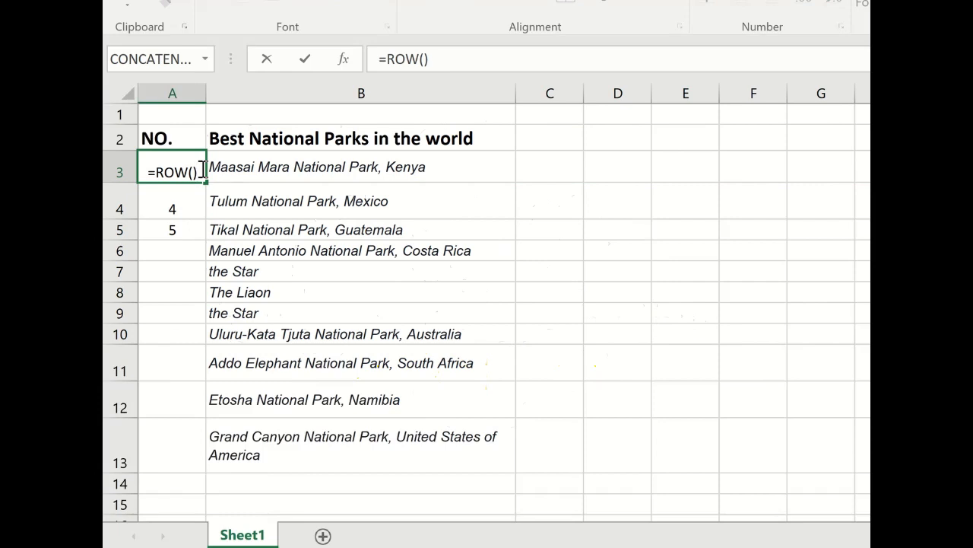
{"action": "type", "text": "-ro"}
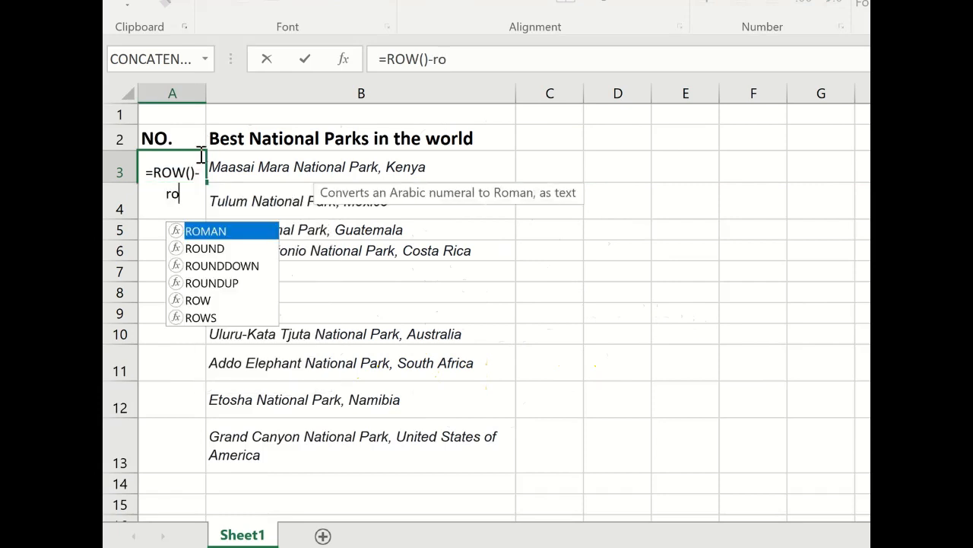
{"action": "double_click", "coordinate": [210, 298]}
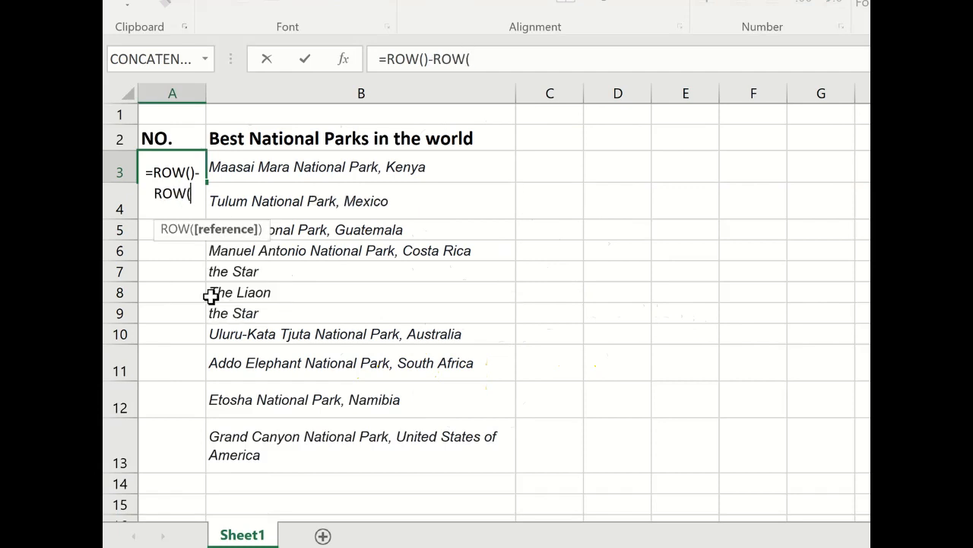
{"action": "left_click", "coordinate": [176, 139]}
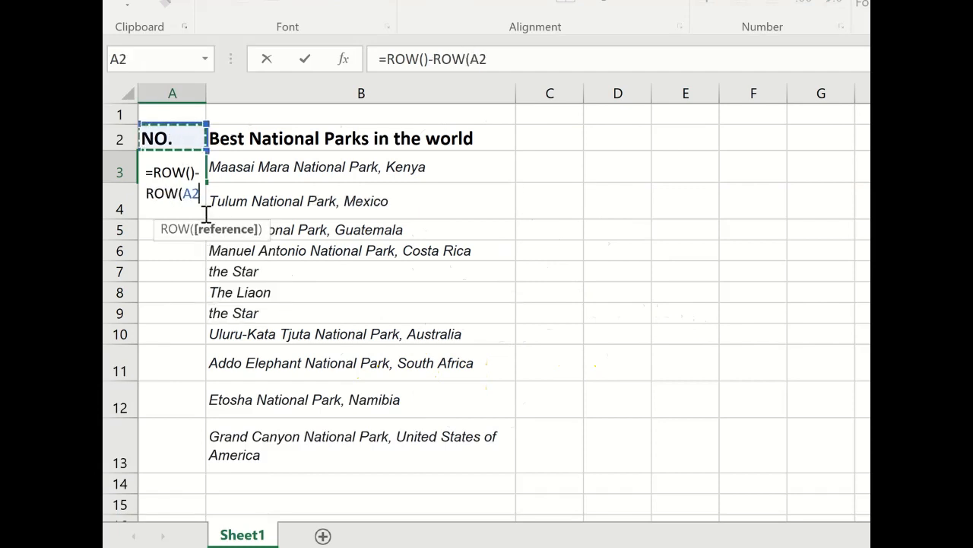
{"action": "type", "text": ")"}
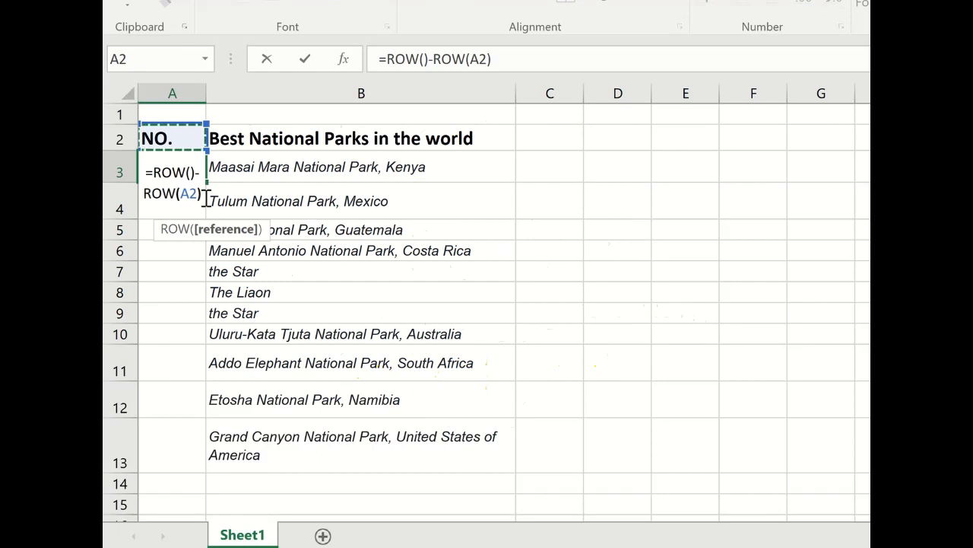
{"action": "key", "text": "Return"}
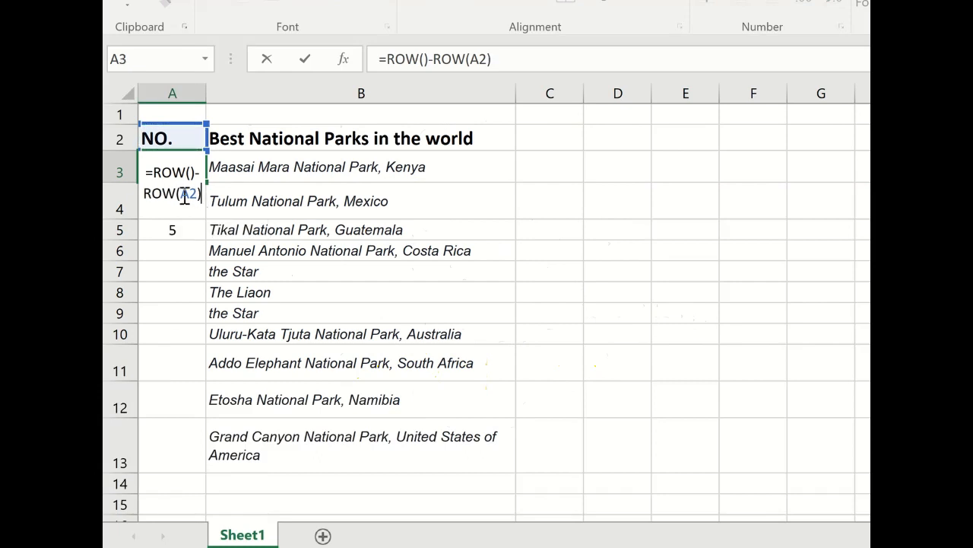
Fill the =ROW()-ROW(A2) formula from A3 down through A5.
{"action": "left_click", "coordinate": [182, 194]}
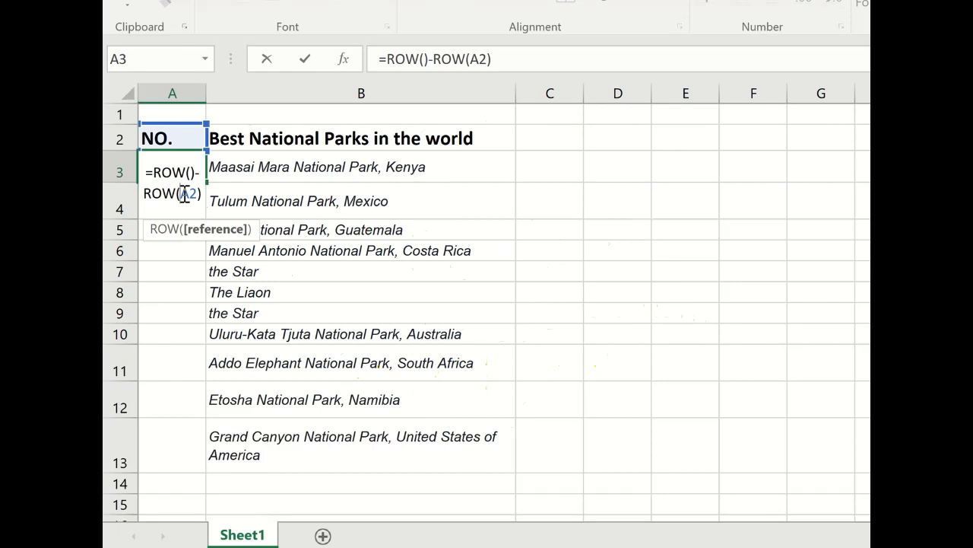
{"action": "key", "text": "Return"}
{"action": "left_click", "coordinate": [192, 172]}
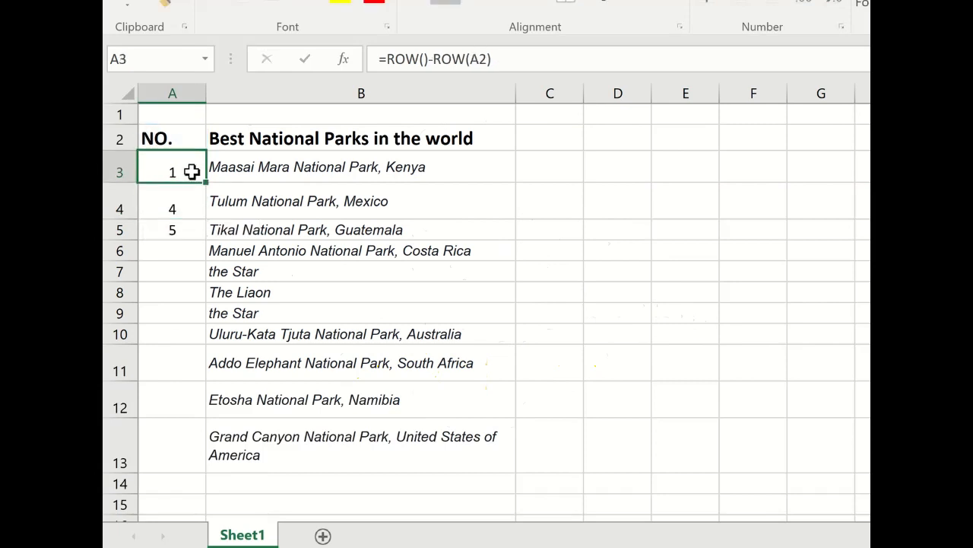
{"action": "double_click", "coordinate": [206, 183]}
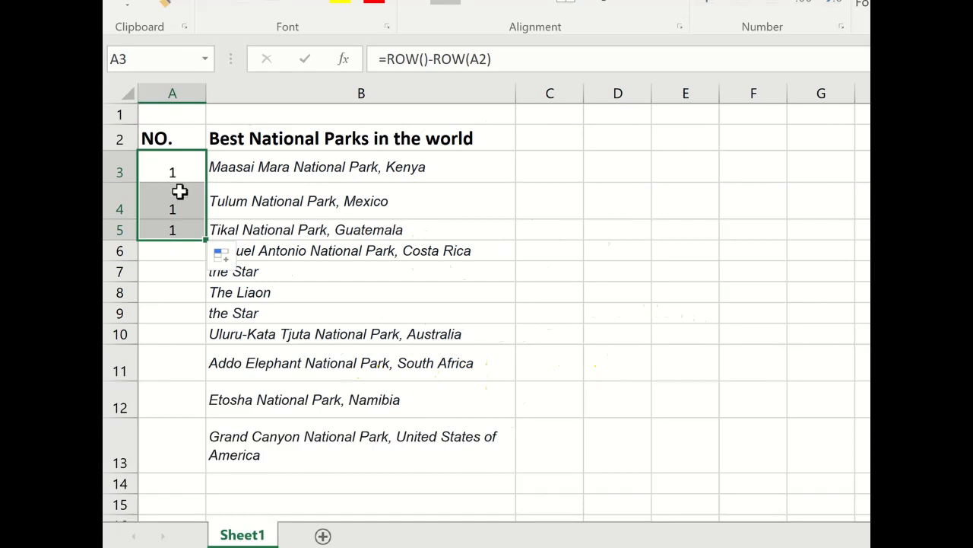
Make the header reference in A3's formula absolute so it reads =ROW()-ROW($A$2).
{"action": "left_click", "coordinate": [183, 175]}
{"action": "double_click", "coordinate": [185, 174]}
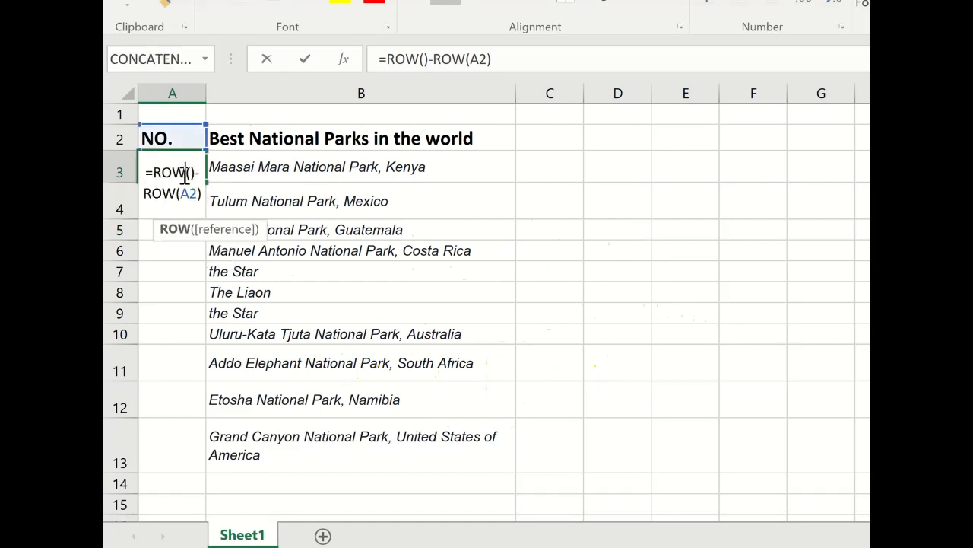
{"action": "left_click", "coordinate": [184, 192]}
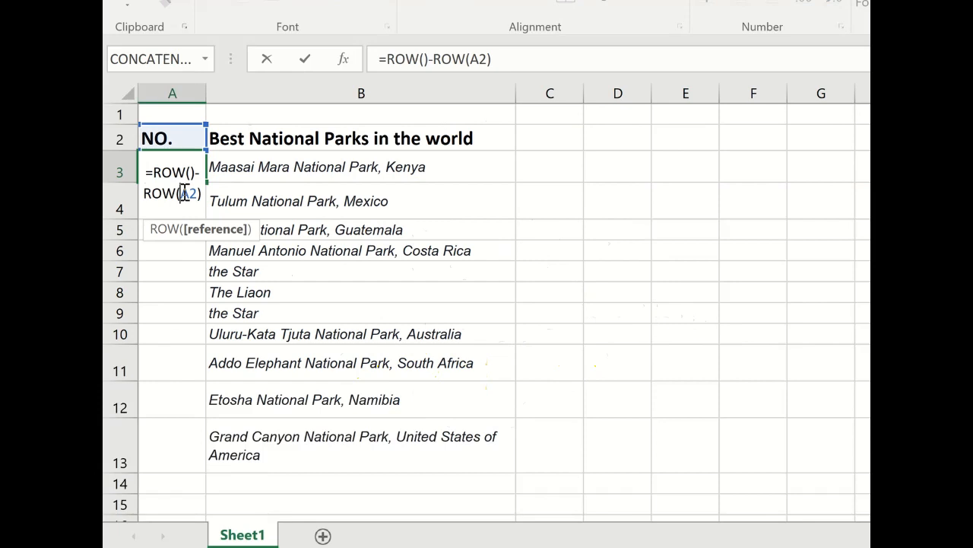
{"action": "type", "text": "$"}
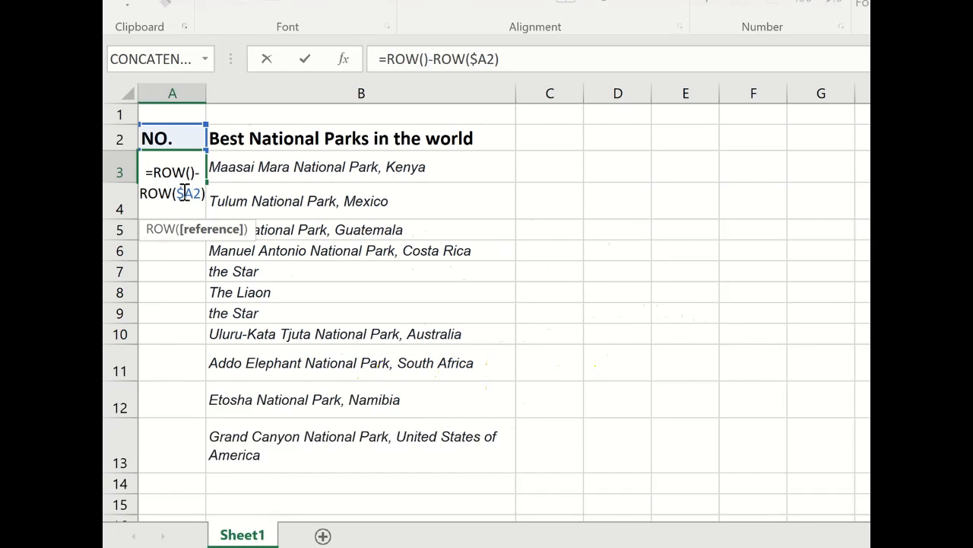
{"action": "key", "text": "Right"}
{"action": "type", "text": "$"}
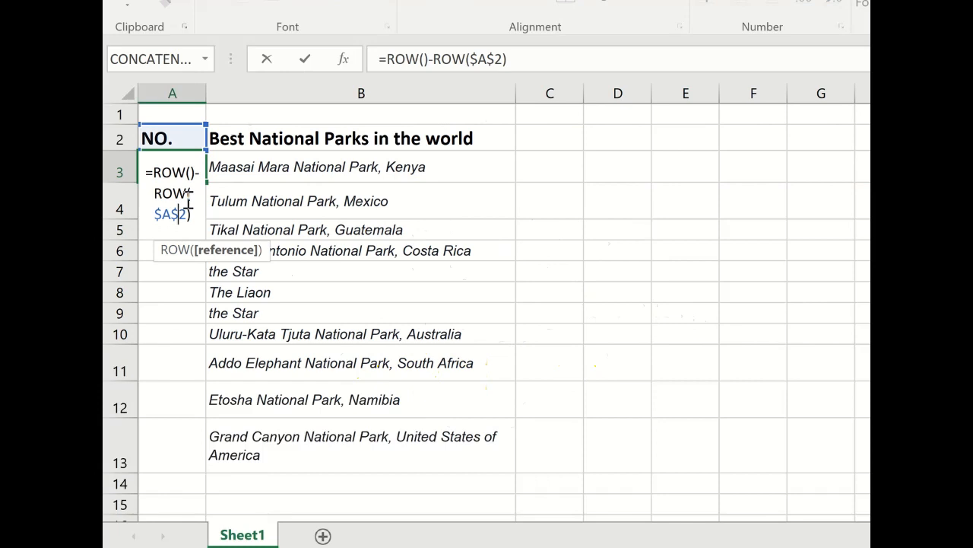
{"action": "key", "text": "Return"}
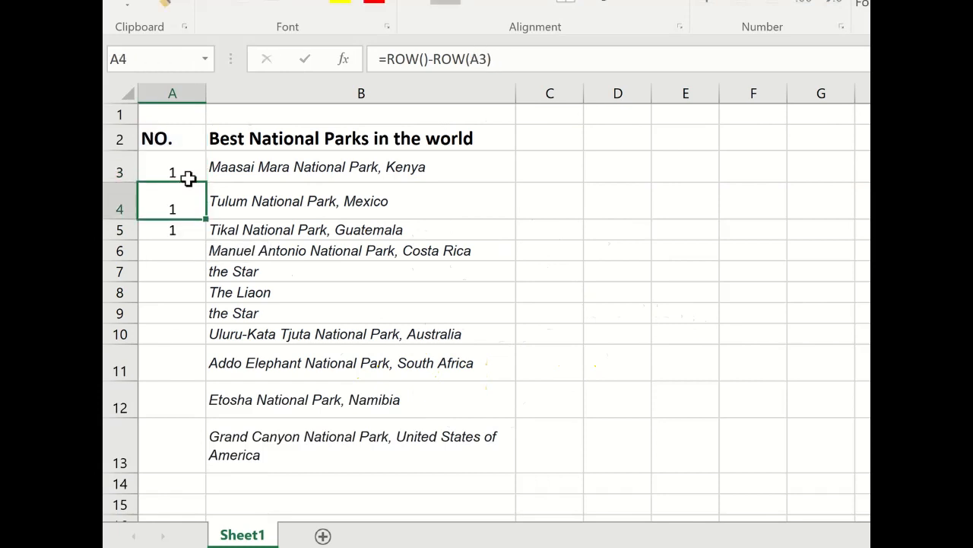
Fill the =ROW()-ROW($A$2) formula from A3 down the NO. column through A13.
{"action": "left_click", "coordinate": [188, 172]}
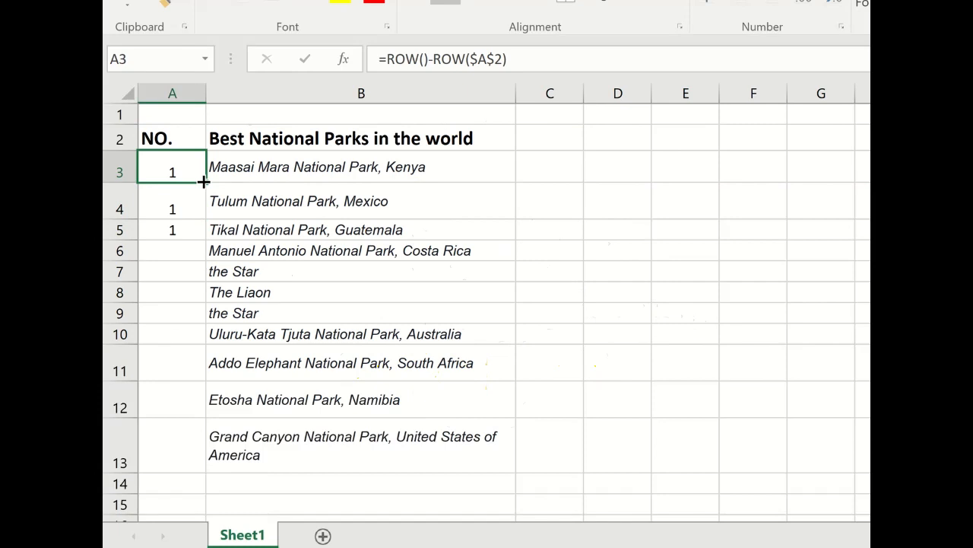
{"action": "double_click", "coordinate": [204, 183]}
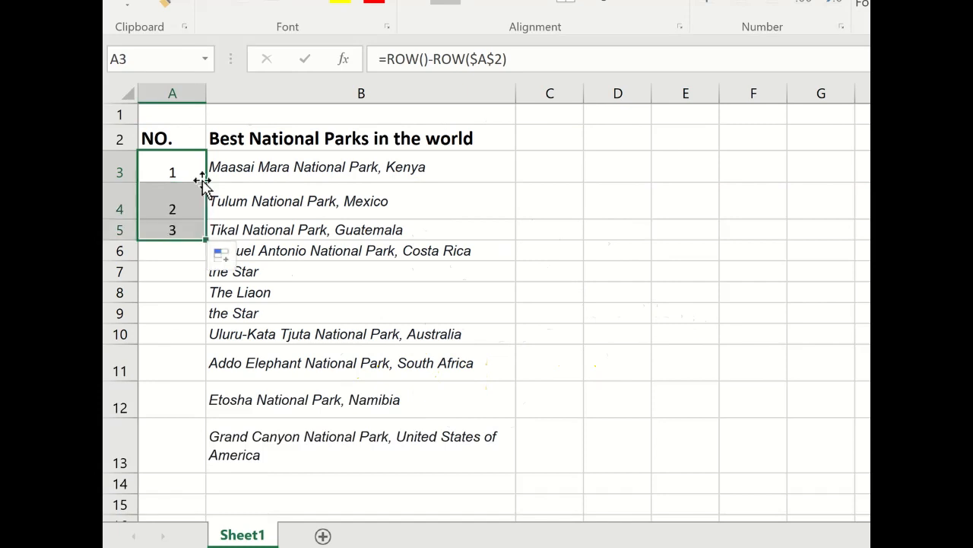
{"action": "double_click", "coordinate": [204, 238]}
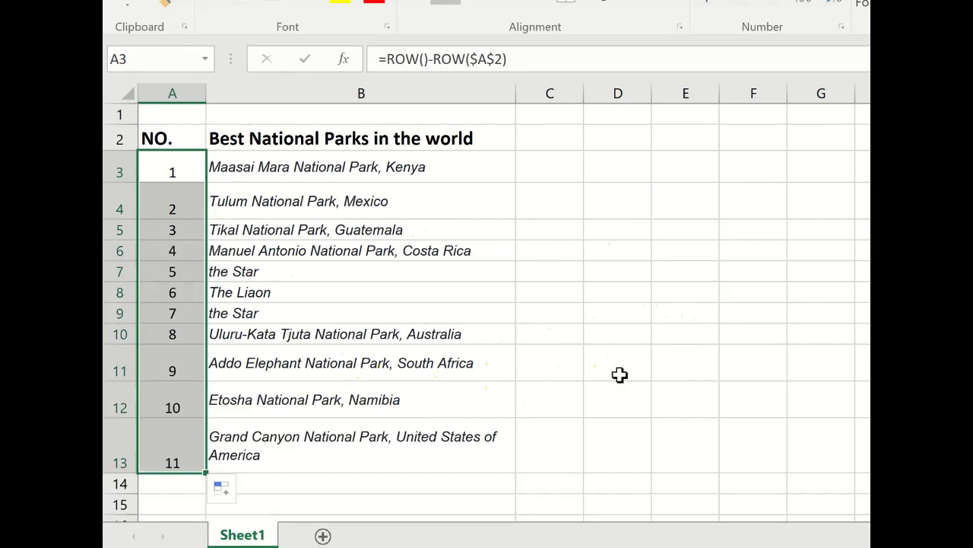
Insert a new row above row 7 and enter Humble as its park name in B7.
{"action": "left_click", "coordinate": [117, 271]}
{"action": "right_click", "coordinate": [118, 271]}
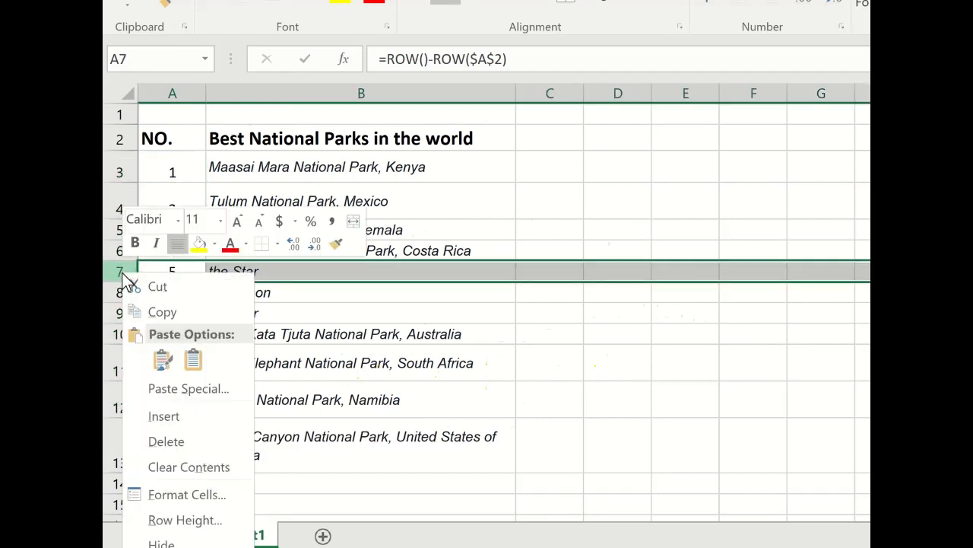
{"action": "left_click", "coordinate": [173, 426]}
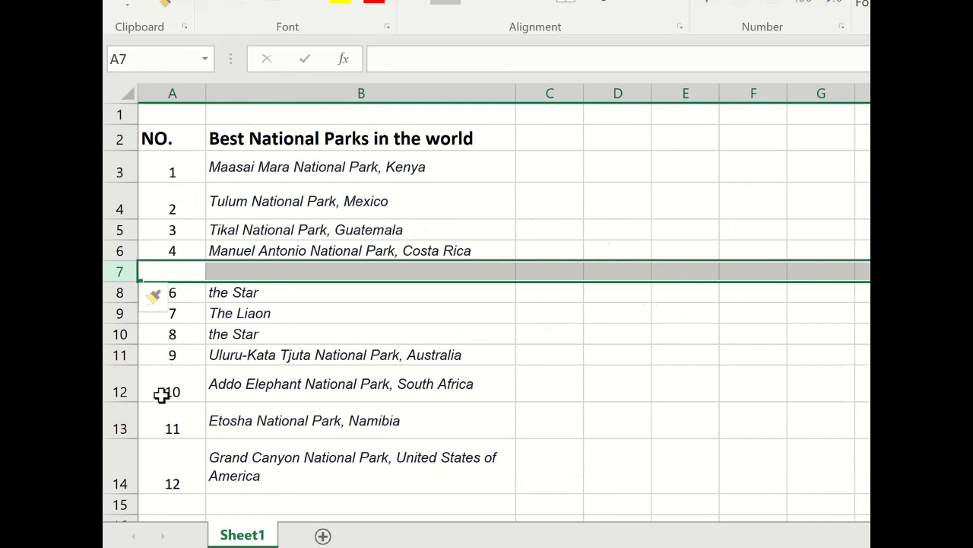
{"action": "left_click", "coordinate": [289, 272]}
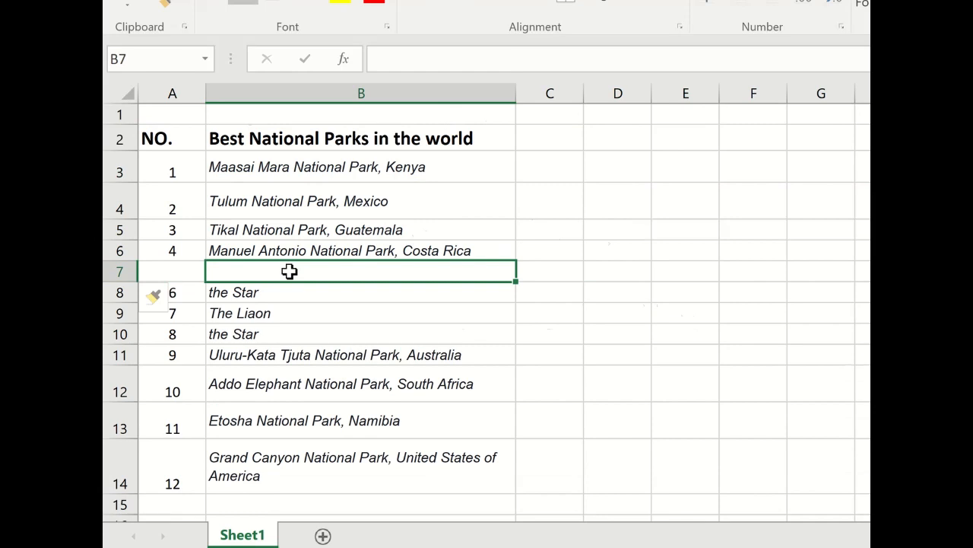
{"action": "type", "text": "Humble"}
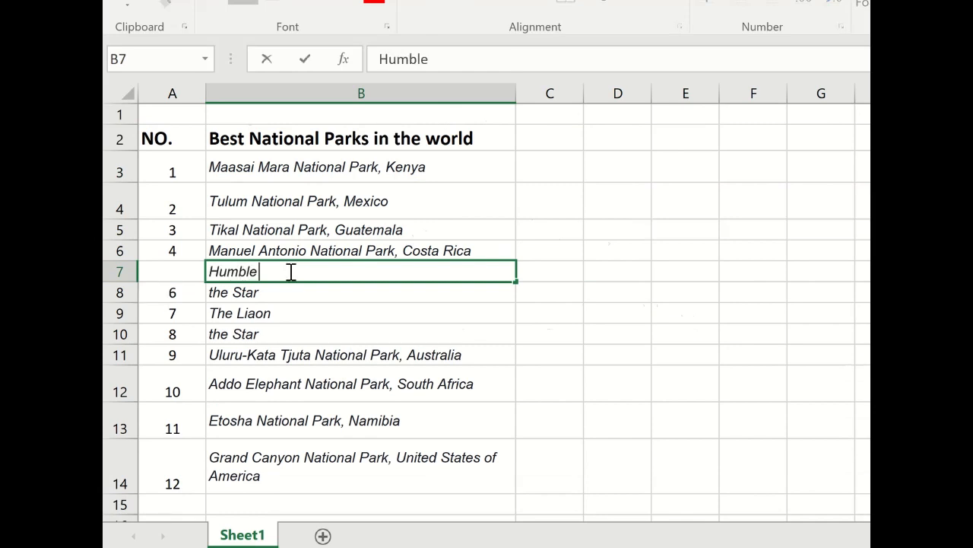
{"action": "left_click", "coordinate": [183, 271]}
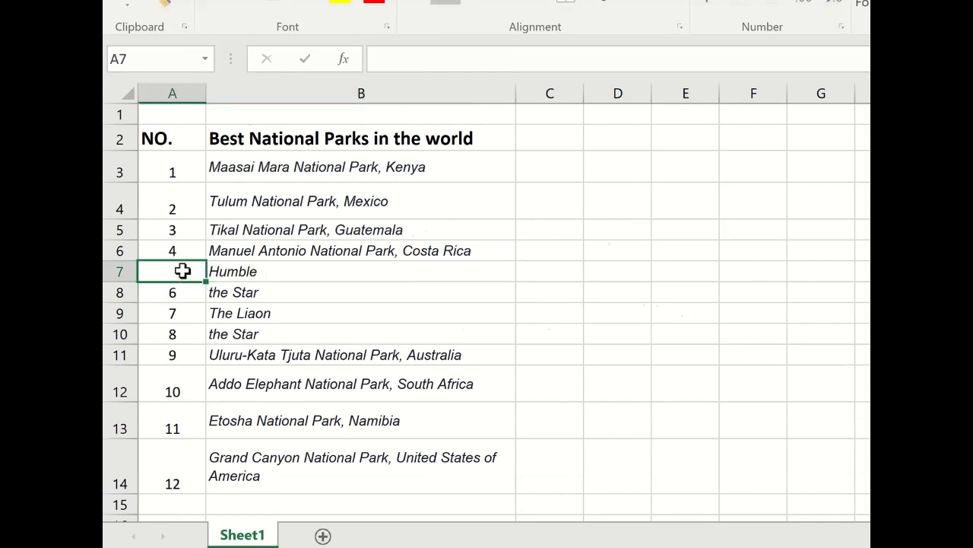
Copy the numbering formula from A6 into A7 for the inserted Humble row.
{"action": "left_click", "coordinate": [181, 247]}
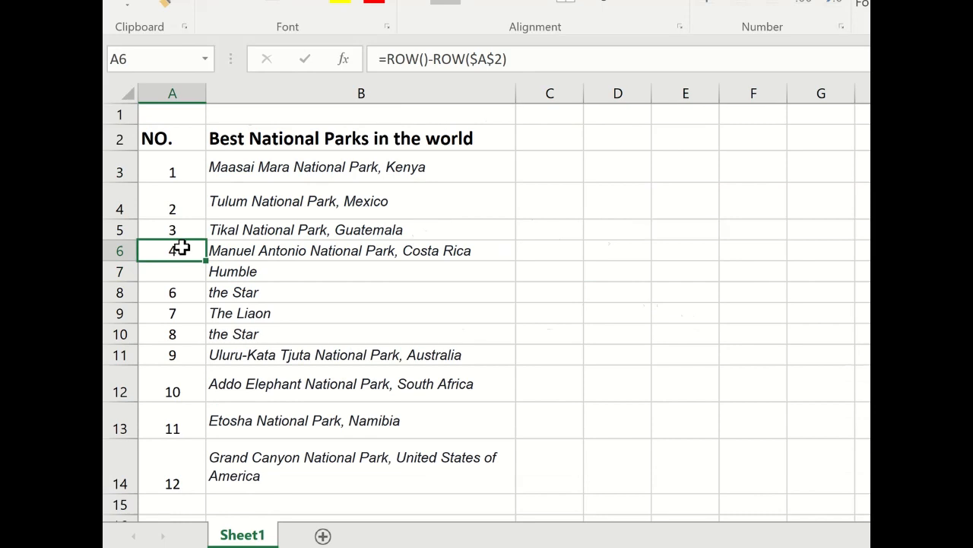
{"action": "left_click", "coordinate": [179, 271]}
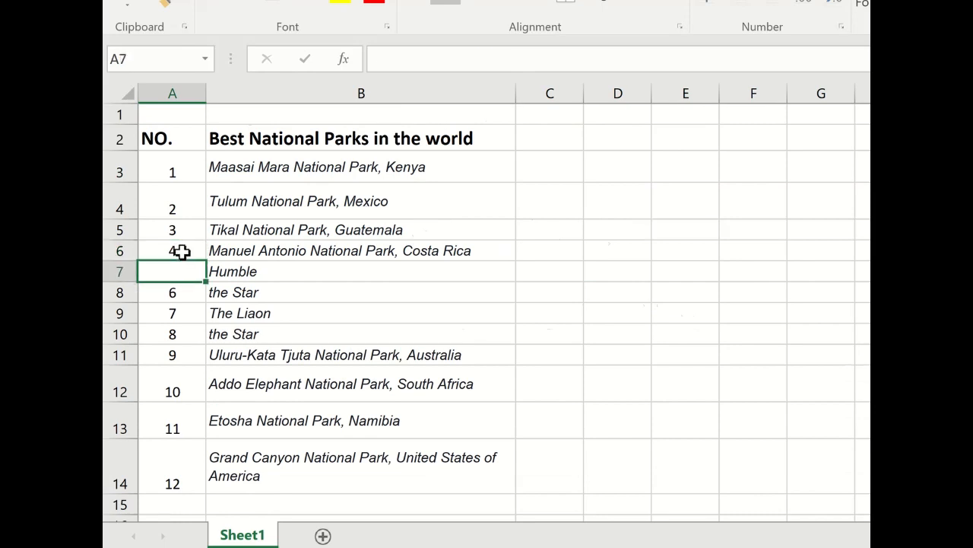
{"action": "left_click", "coordinate": [181, 251]}
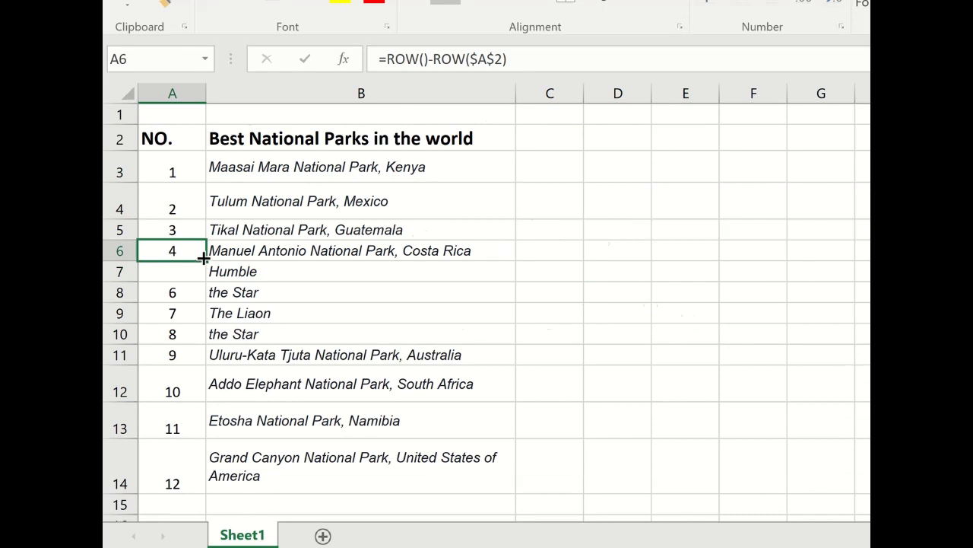
{"action": "left_click_drag", "start_coordinate": [204, 259], "coordinate": [202, 279]}
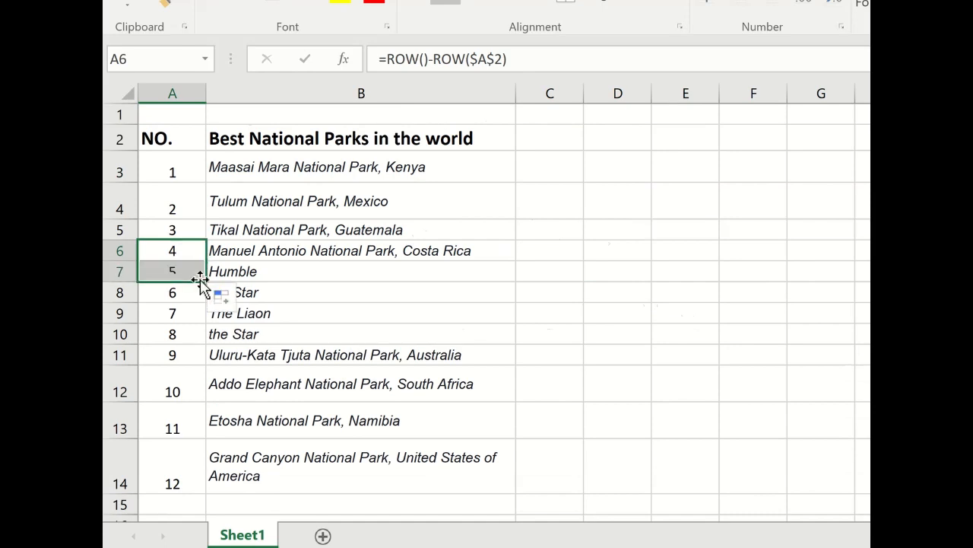
{"action": "left_click", "coordinate": [271, 279]}
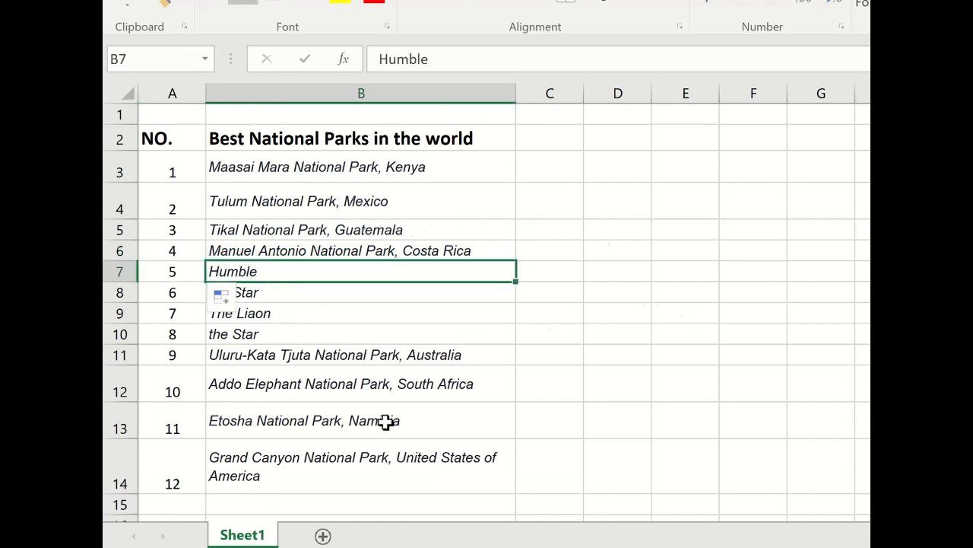